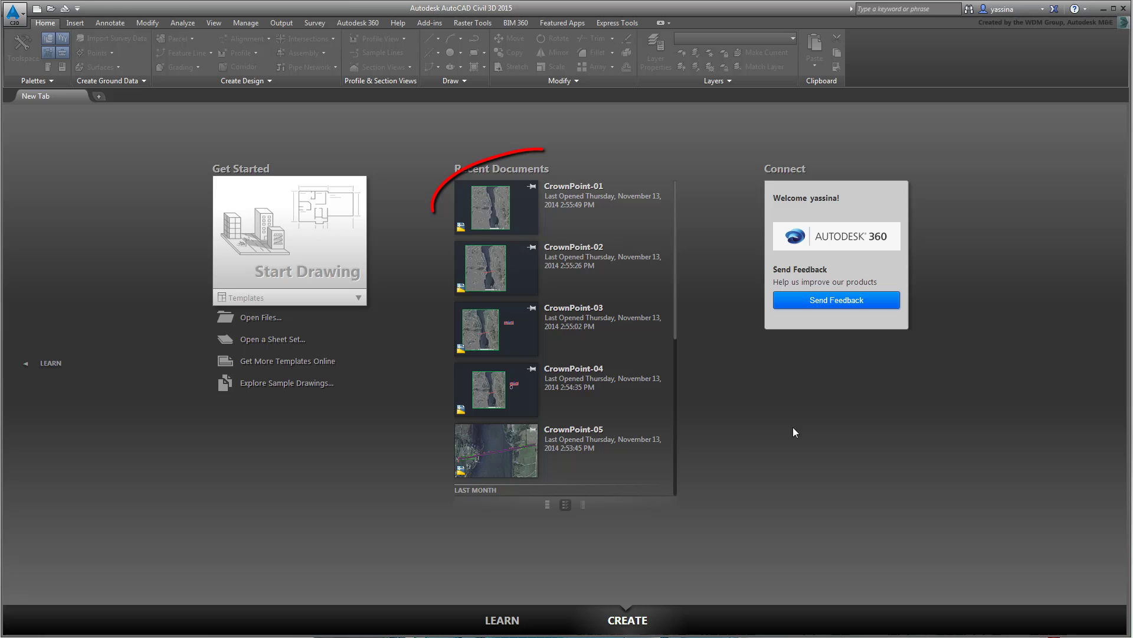
# Open the CrownPoint-01 drawing from the recent documents
pyautogui.click(489, 206)
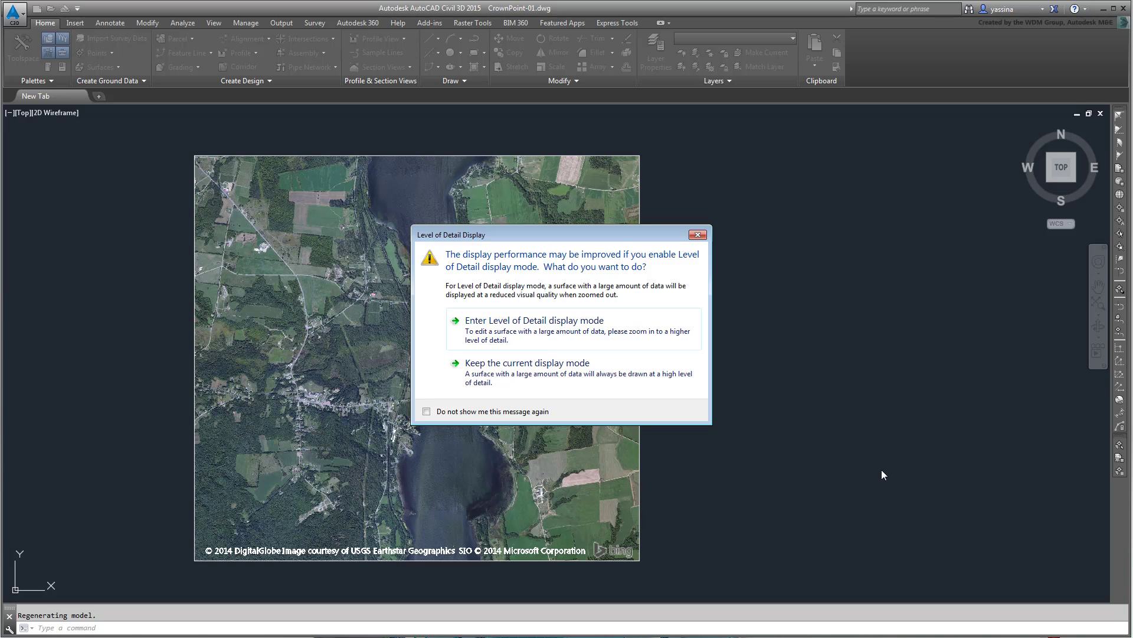
# Keep the full-detail display mode and zoom to the river crossing with both banks visible
pyautogui.click(505, 370)
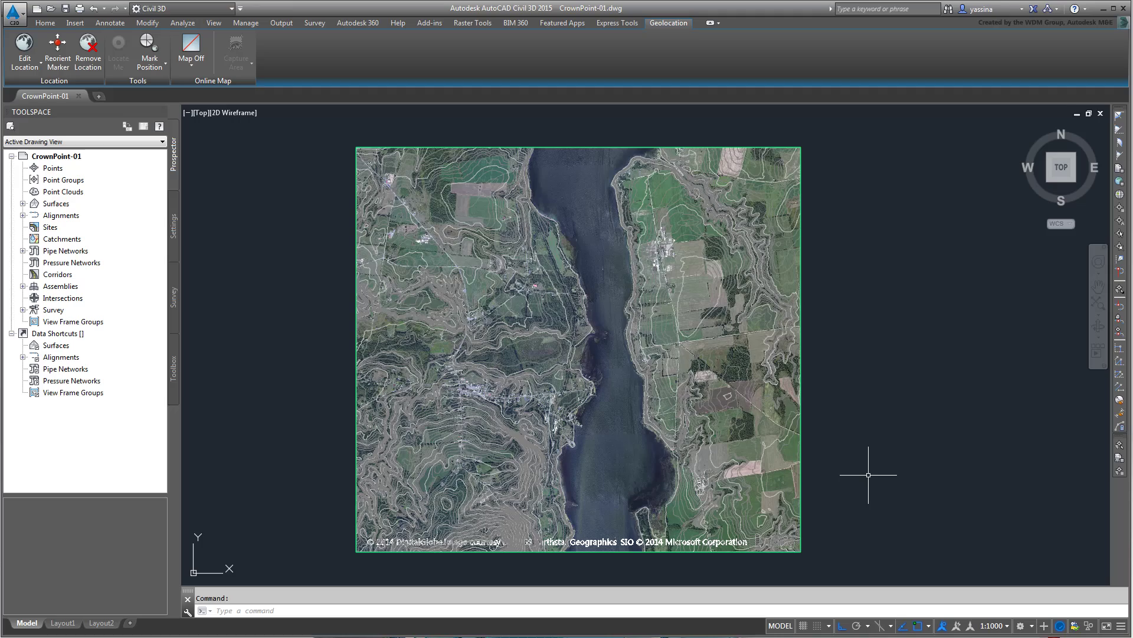
pyautogui.scroll(5, 620, 390)
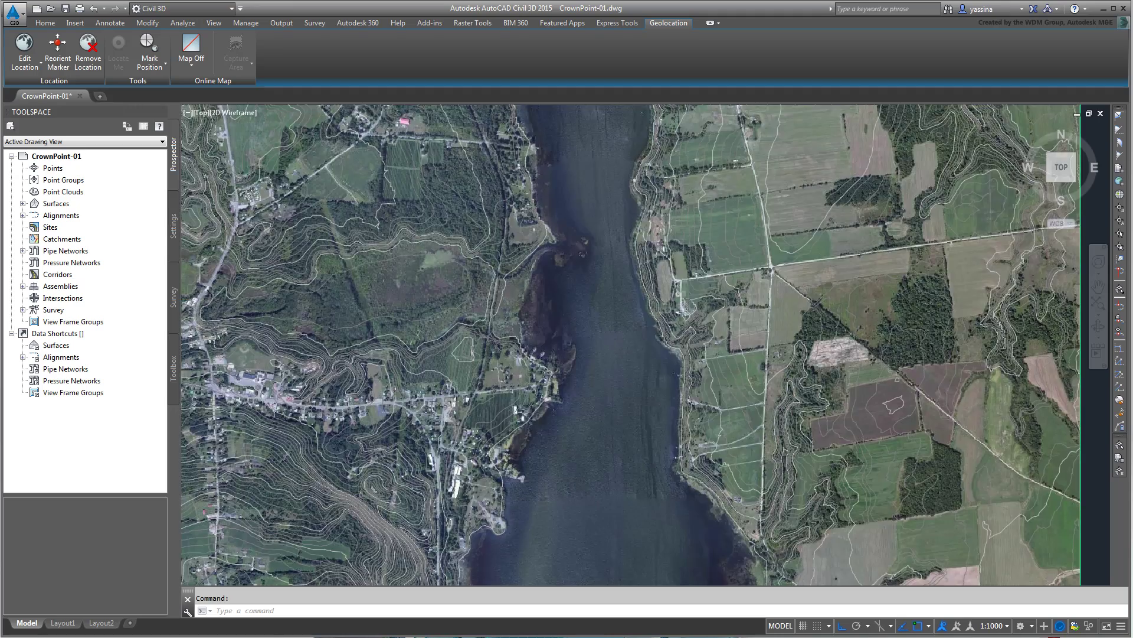
pyautogui.scroll(2, 648, 391)
pyautogui.moveTo(600, 450); pyautogui.dragTo(623, 469, button='middle')
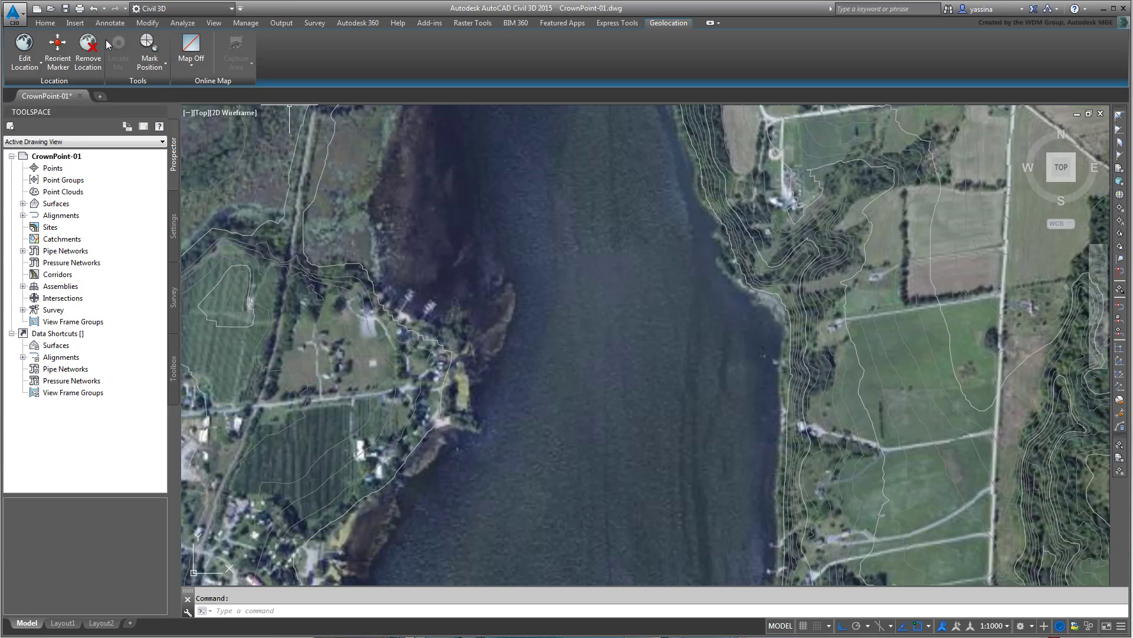
# Create a new alignment with Alignment Creation Tools, named 'New Bridge Design'
pyautogui.click(49, 24)
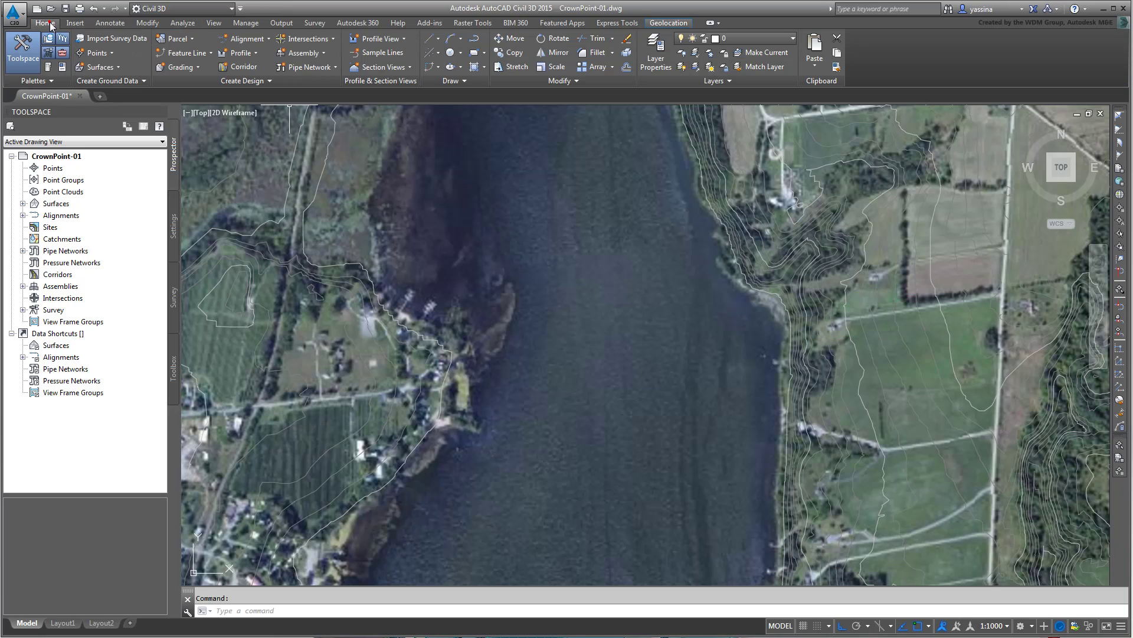
pyautogui.click(270, 41)
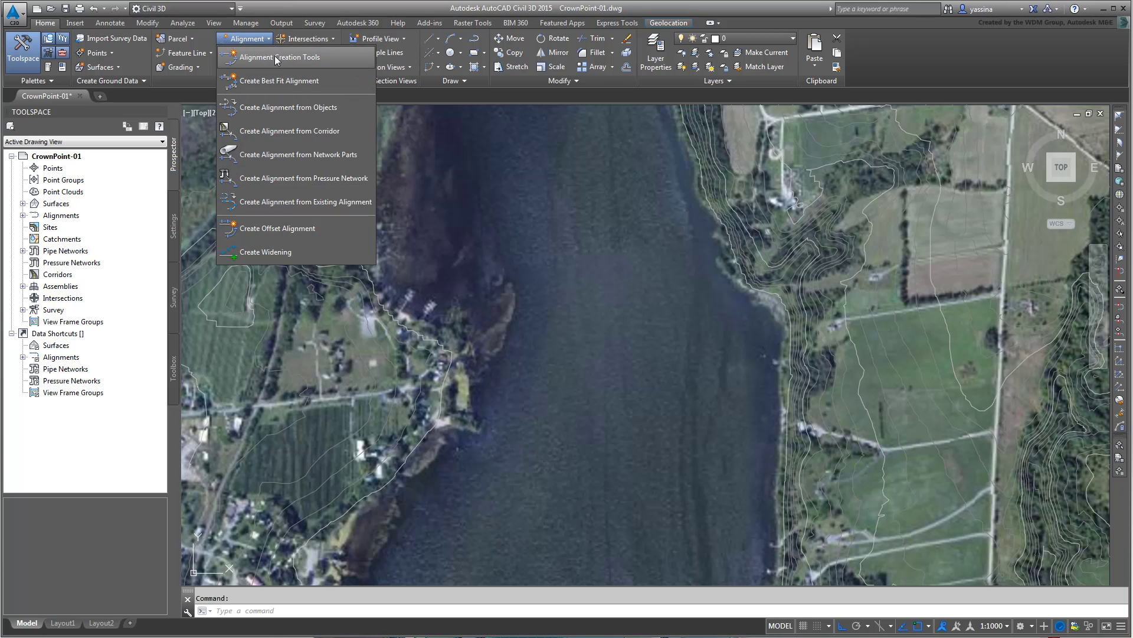
pyautogui.click(275, 56)
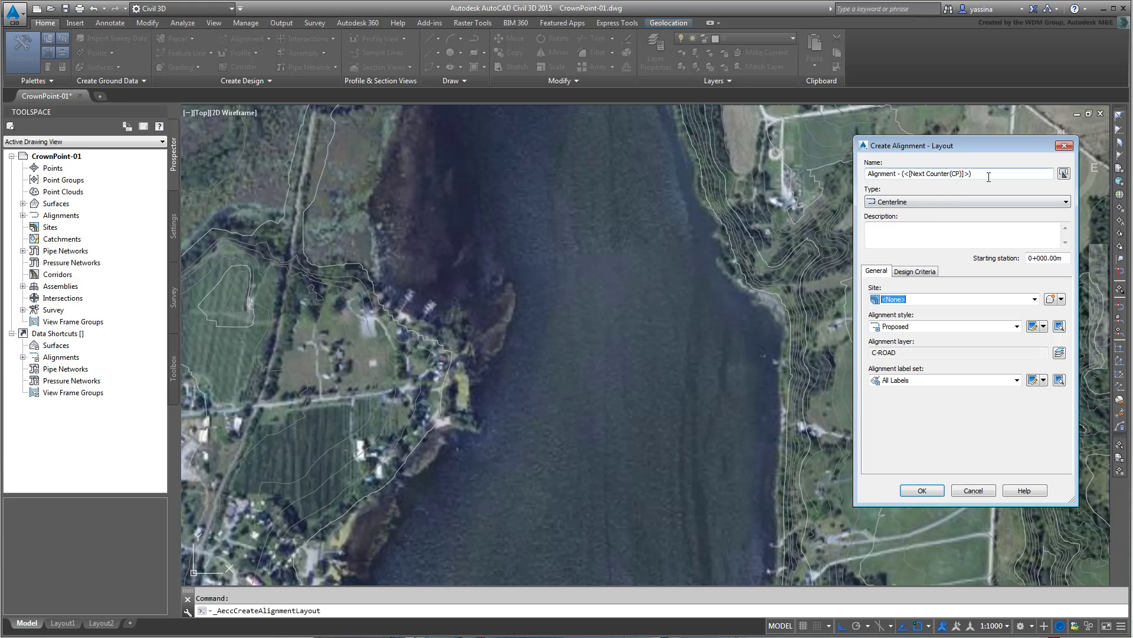
pyautogui.moveTo(991, 173); pyautogui.dragTo(903, 173)
pyautogui.write('New ')
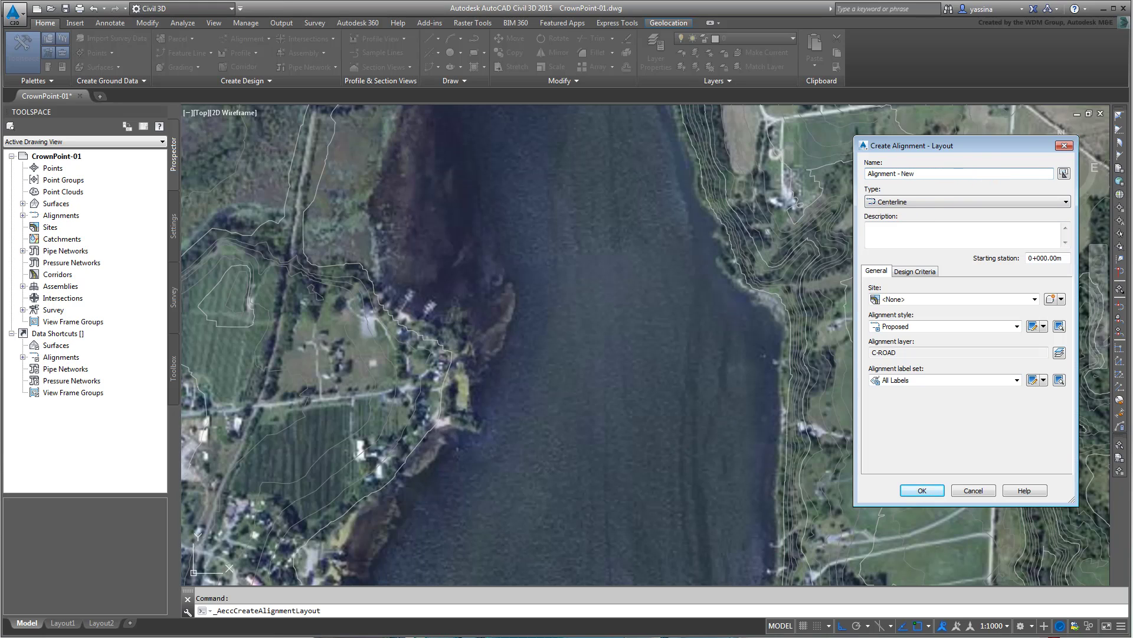
pyautogui.write('Bridge Design')
# Confirm the alignment settings and choose the Tangent-Tangent (With curves) layout tool
pyautogui.click(922, 491)
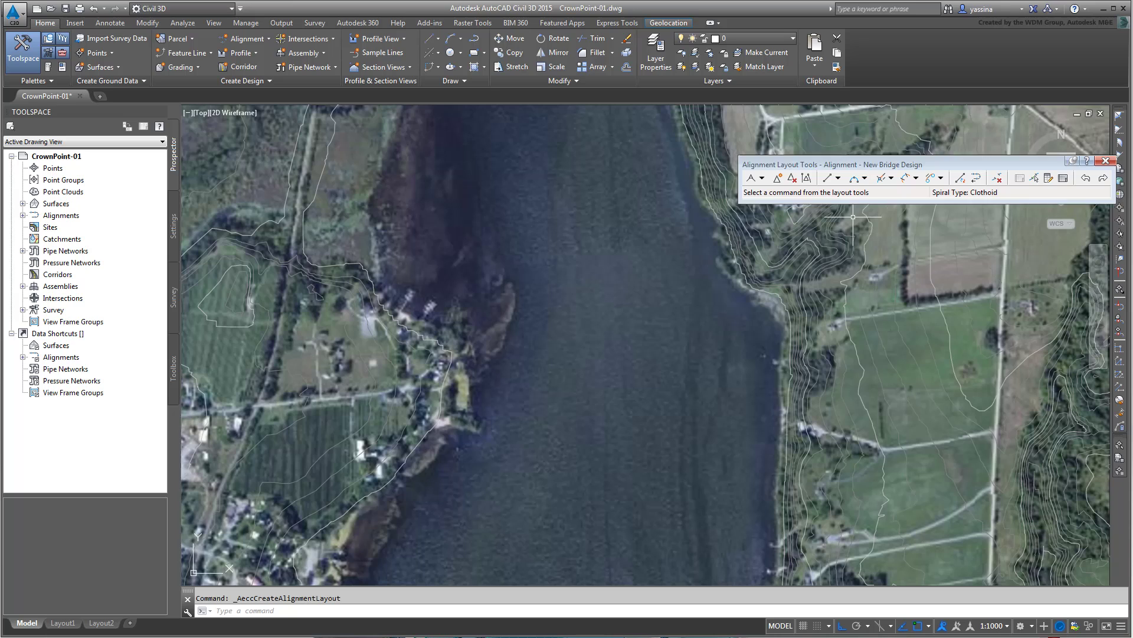
pyautogui.moveTo(871, 166)
pyautogui.mouseDown()
pyautogui.moveTo(452, 157)
pyautogui.moveTo(475, 145)
pyautogui.mouseUp()
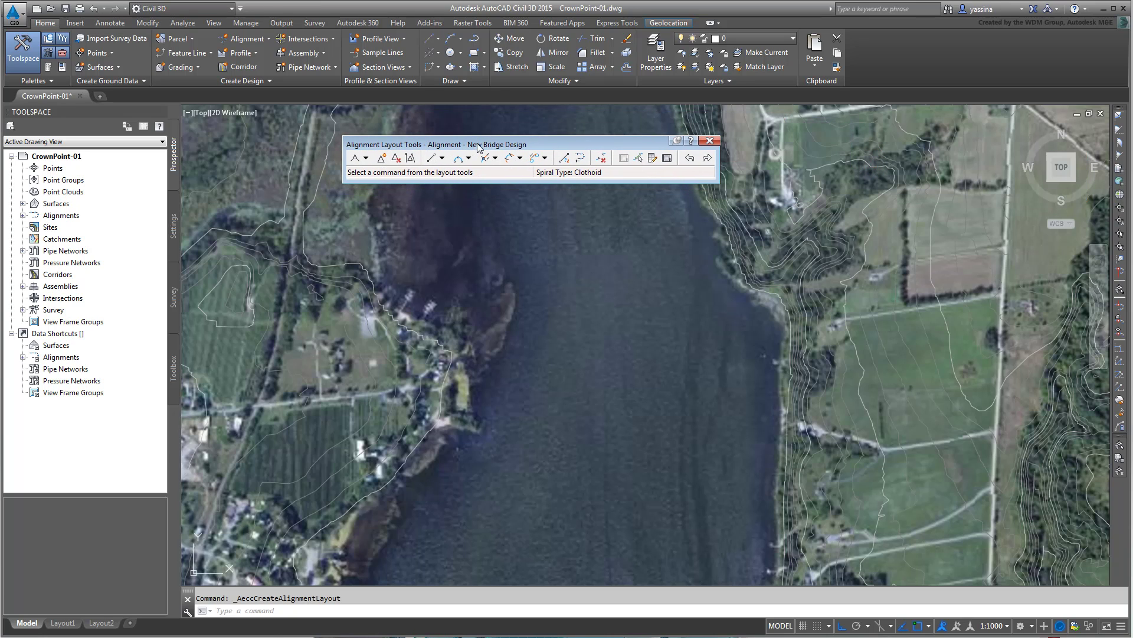
pyautogui.click(366, 159)
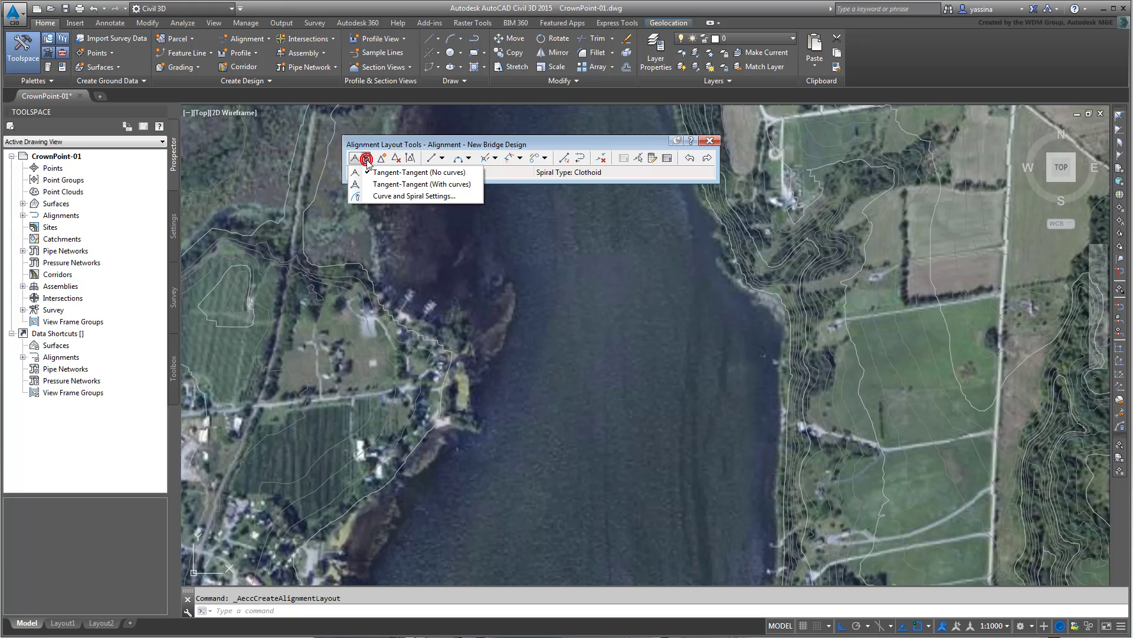
pyautogui.click(415, 185)
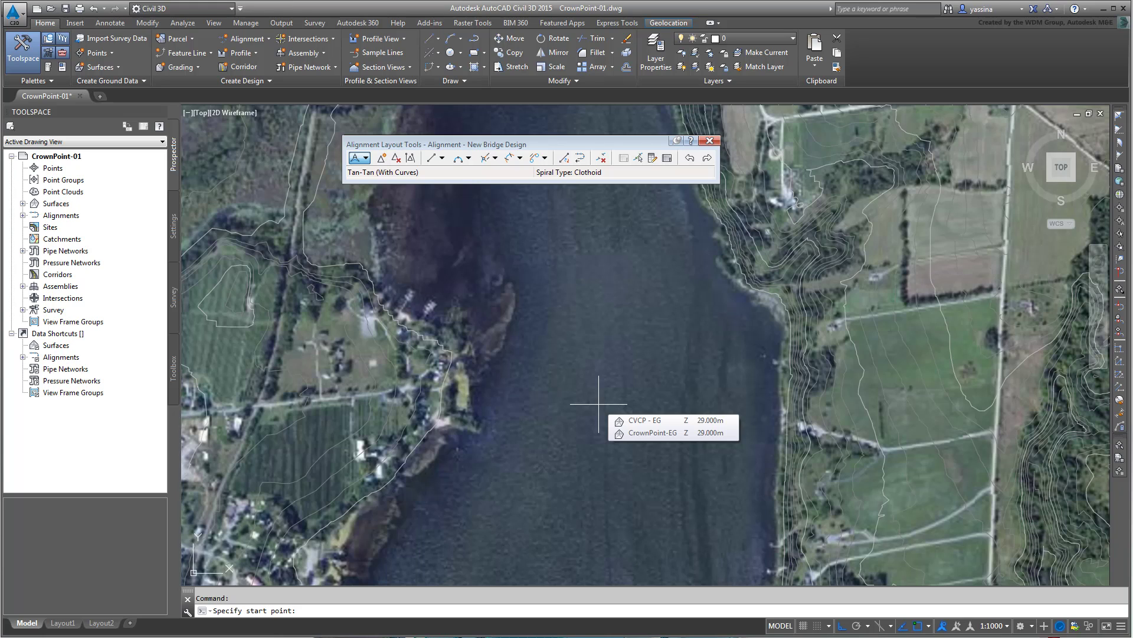
# Switch Ortho (F8) and Osnap (F3) both off
pyautogui.click(843, 626)
pyautogui.click(842, 628)
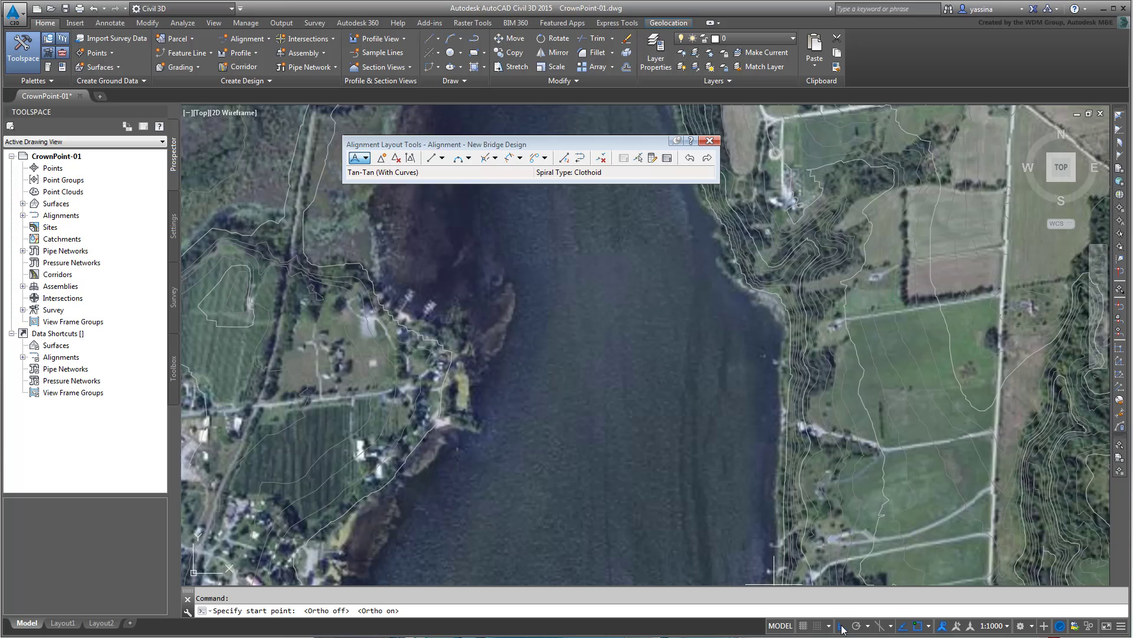
pyautogui.press('F8')
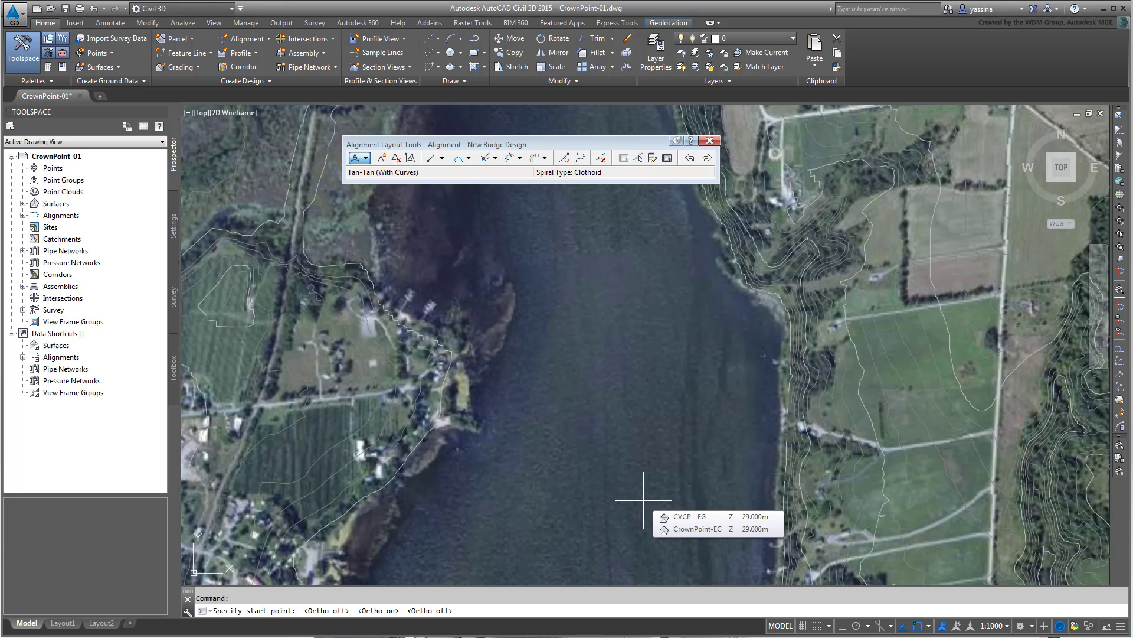
pyautogui.press('F3')
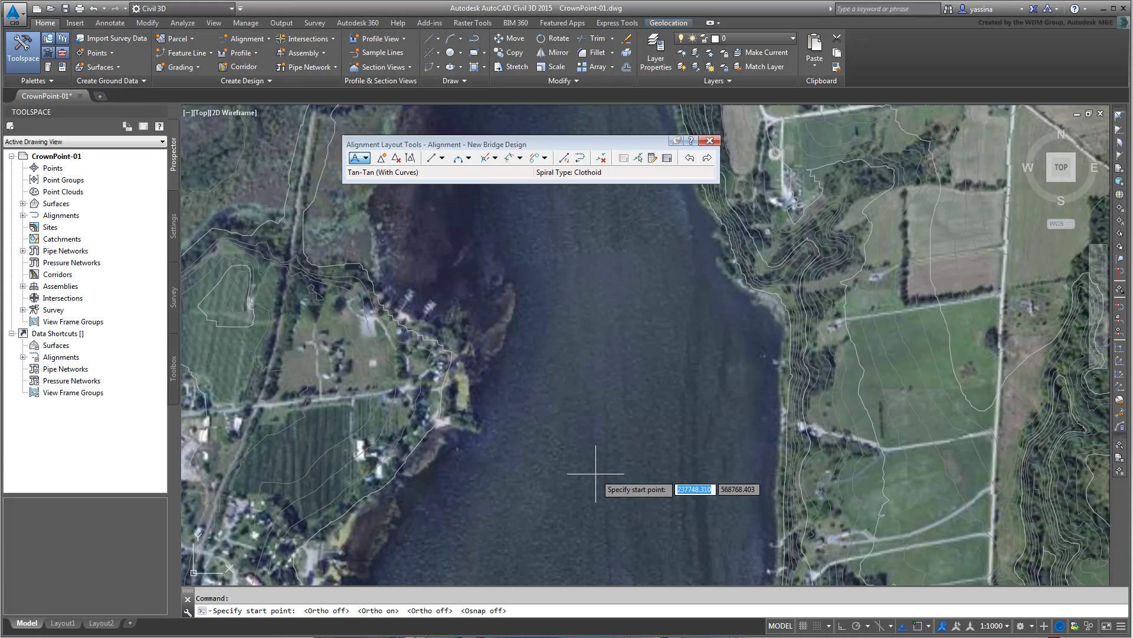
pyautogui.press('F3')
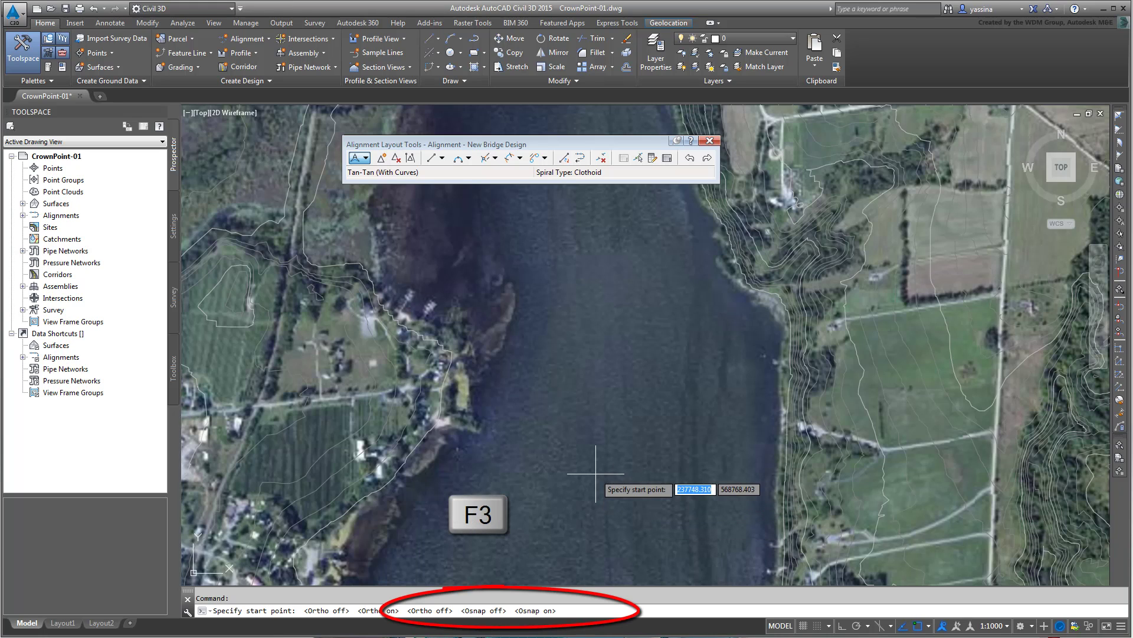
pyautogui.press('F3')
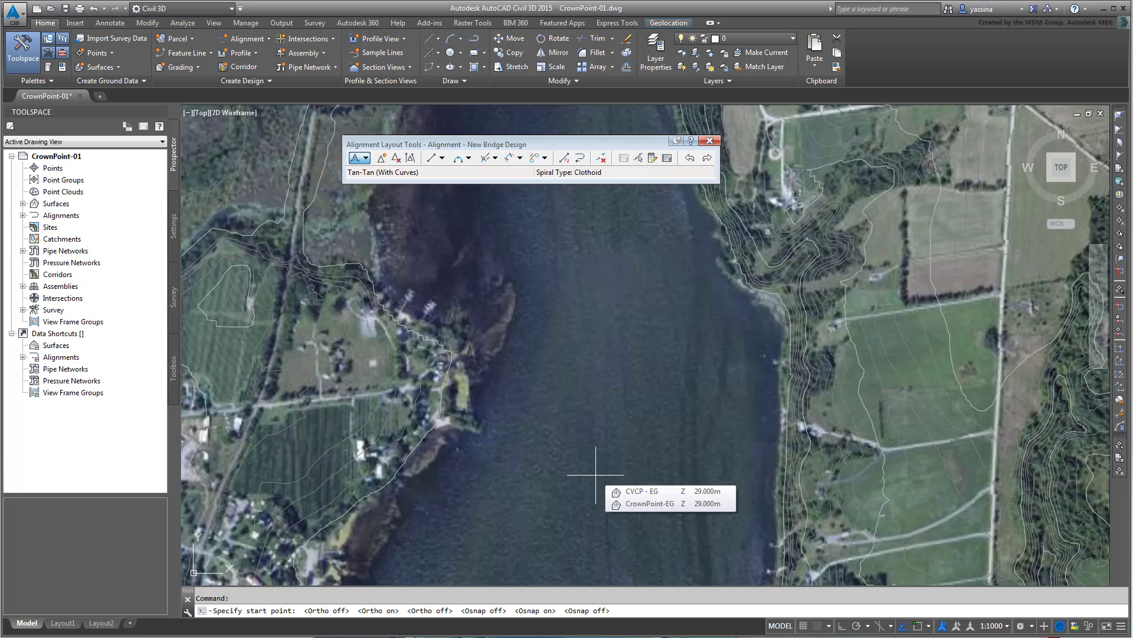
# Place four alignment points from the west shore across the river into the east field
pyautogui.click(313, 399)
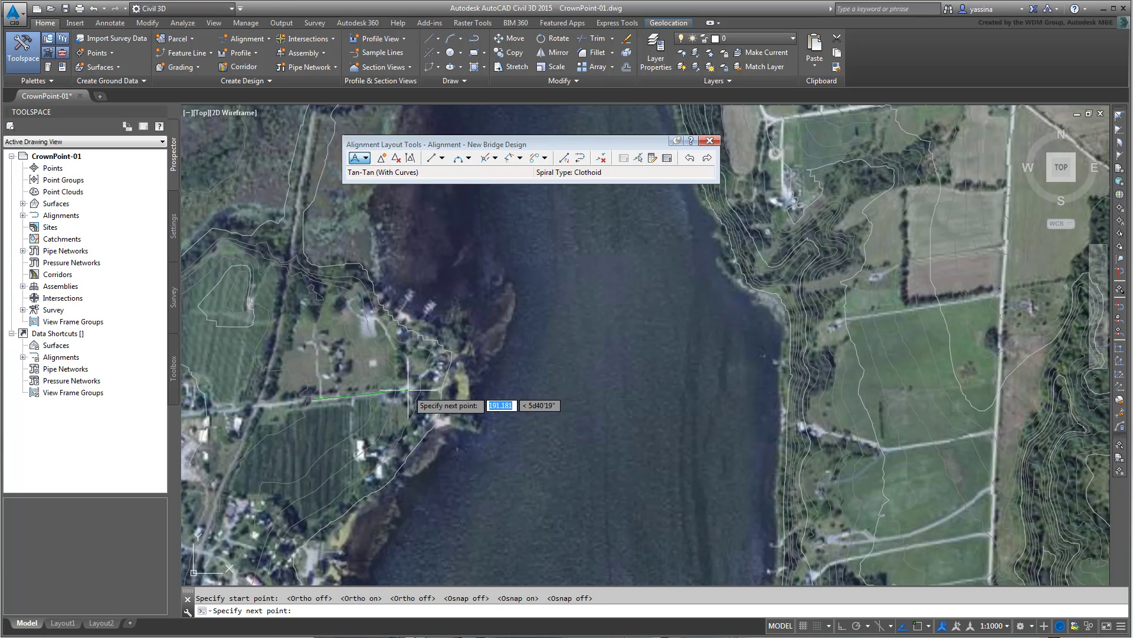
pyautogui.click(516, 357)
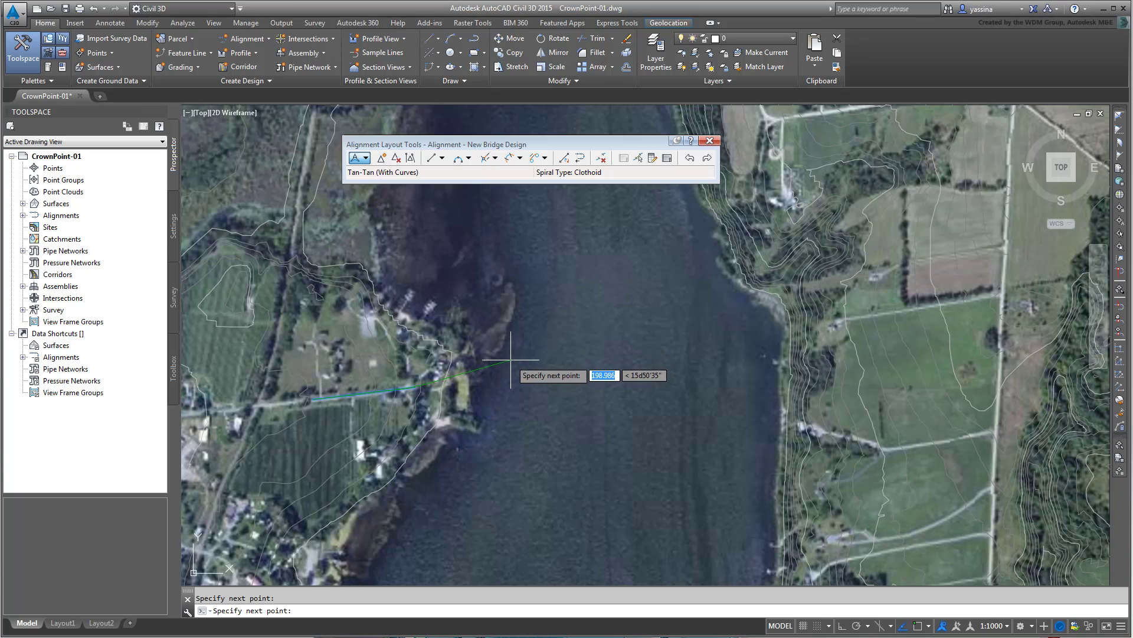
pyautogui.click(857, 320)
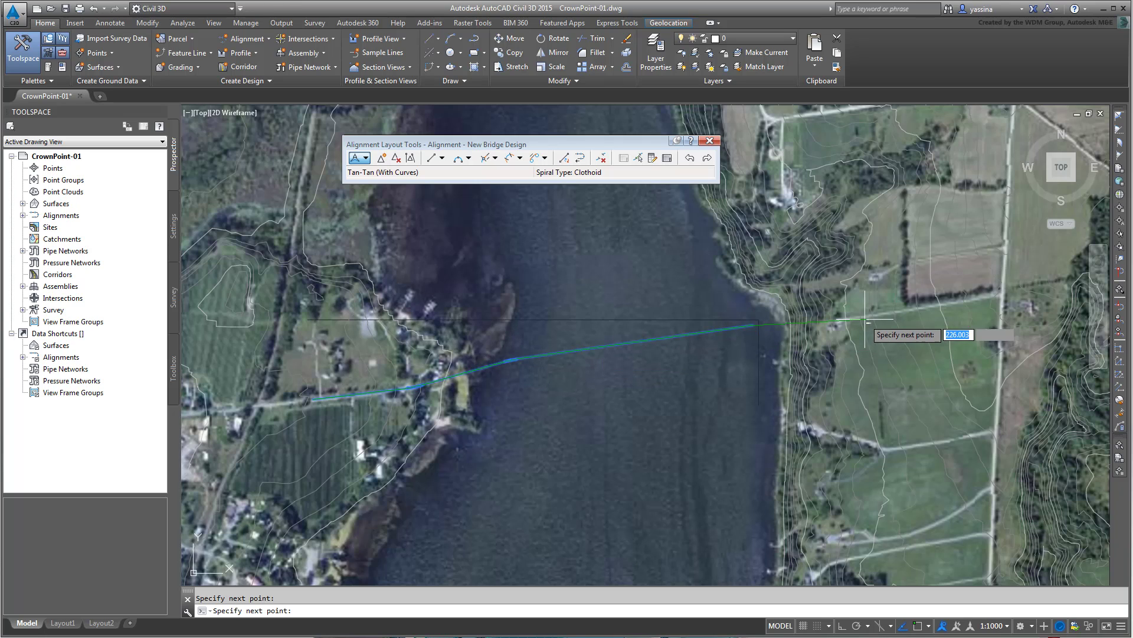
pyautogui.click(922, 306)
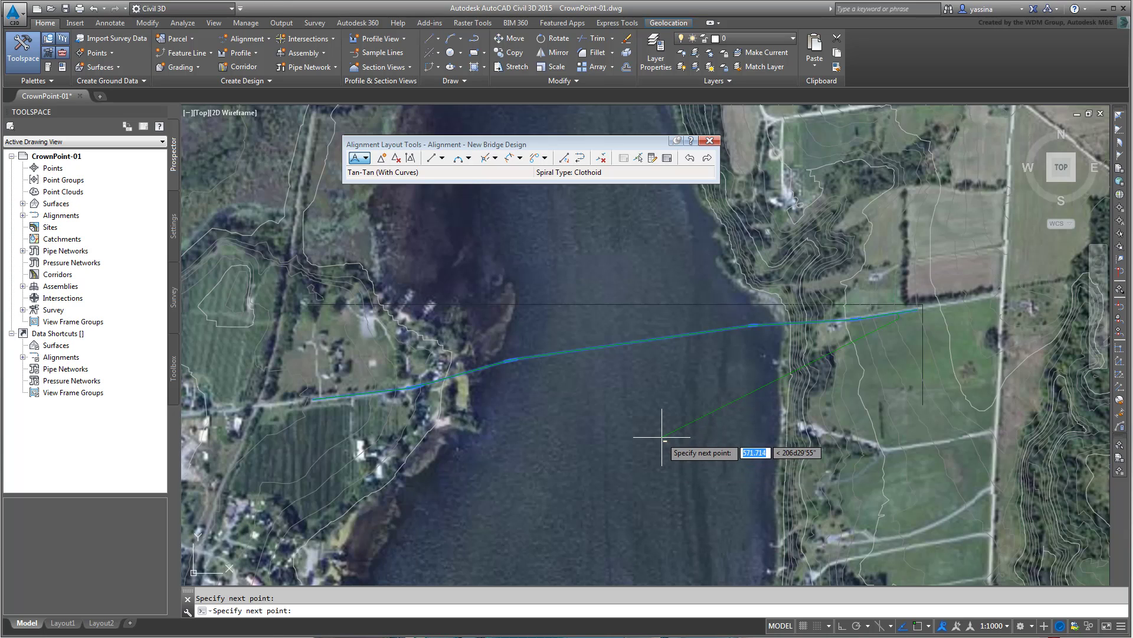
pyautogui.press('Return')
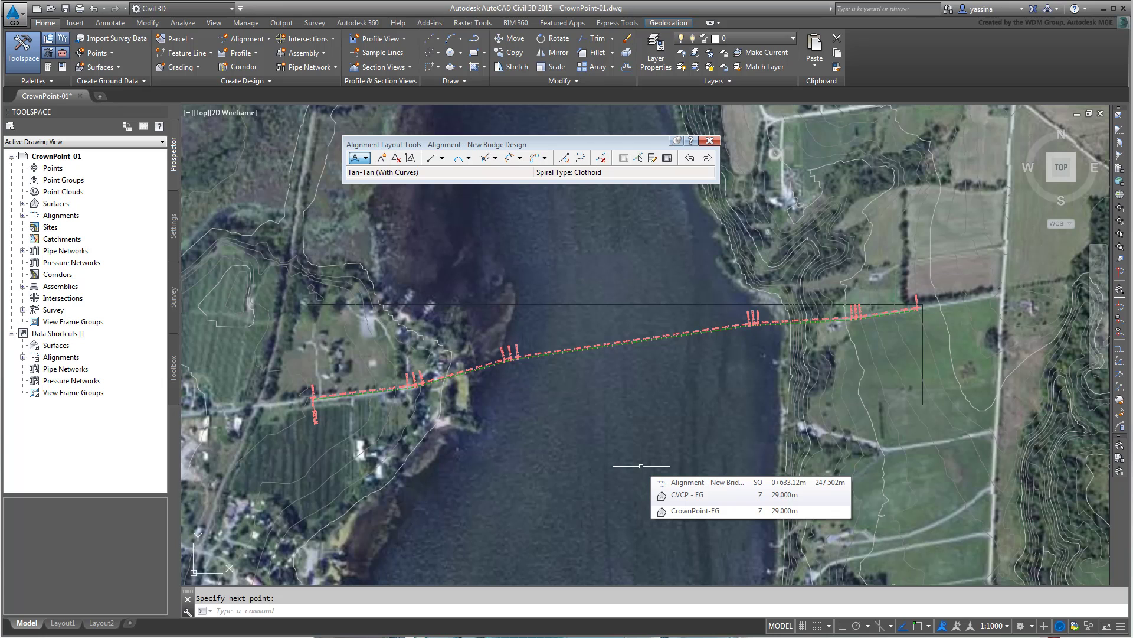
# Zoom in on the station labels near the west bank, then zoom back out
pyautogui.scroll(3, 641, 466)
pyautogui.moveTo(505, 346); pyautogui.dragTo(568, 440, button='middle')
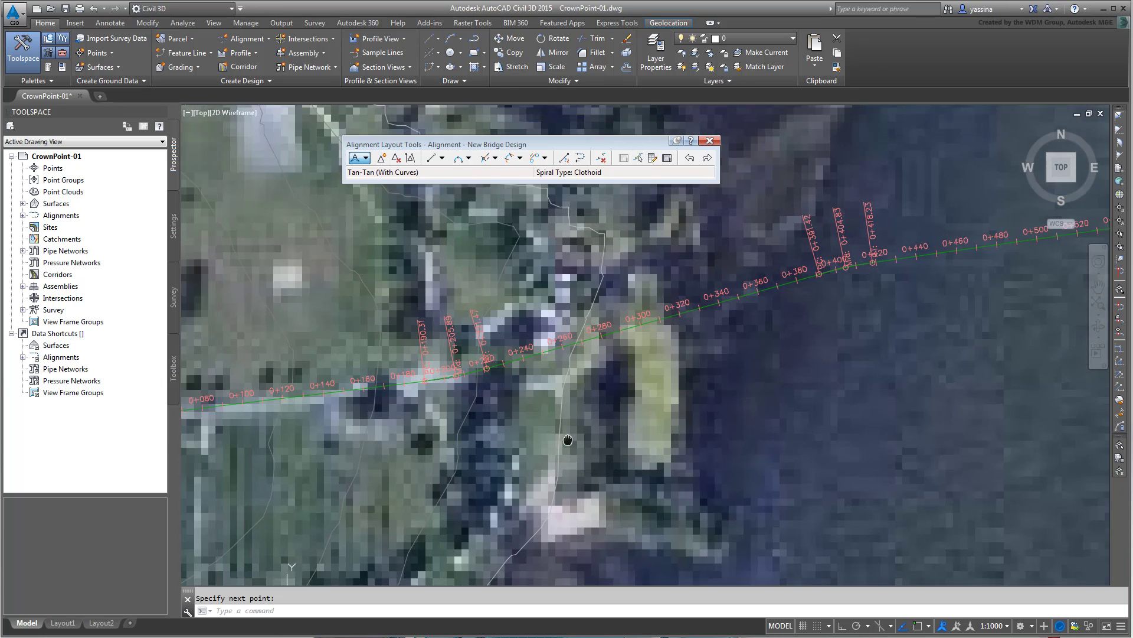
pyautogui.scroll(2, 749, 418)
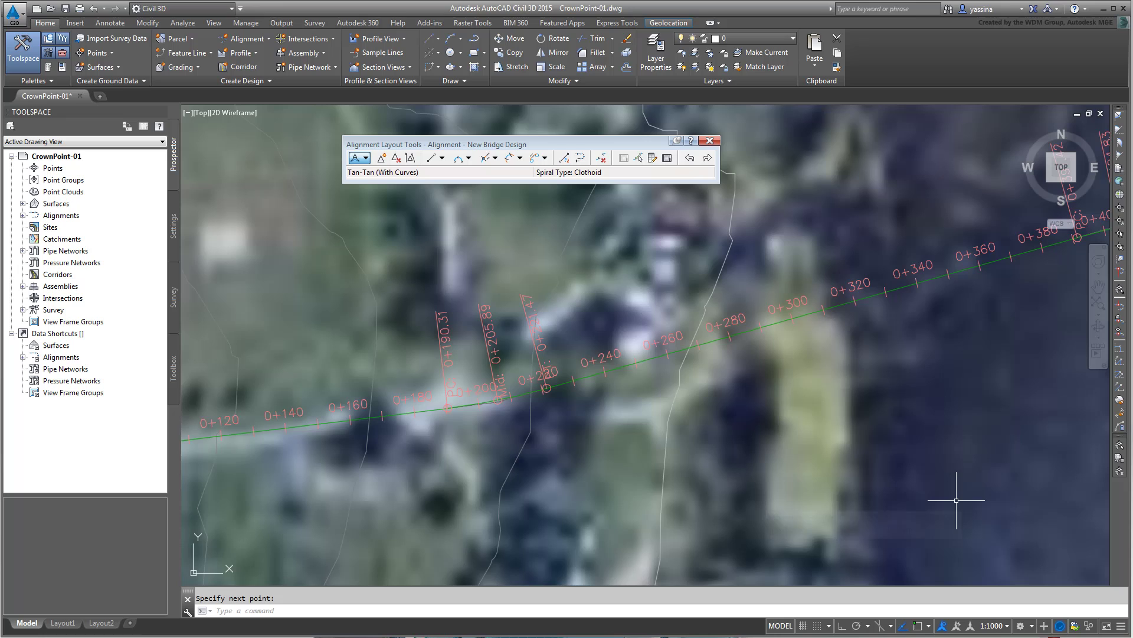
pyautogui.moveTo(956, 501)
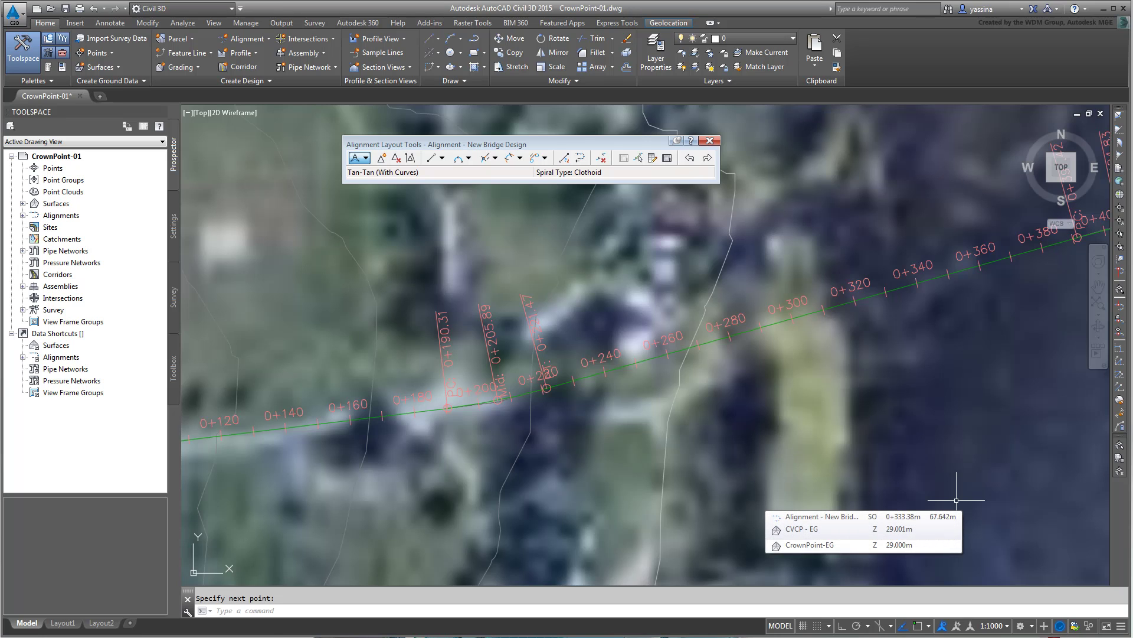
pyautogui.scroll(-2, 891, 478)
pyautogui.scroll(-2, 886, 479)
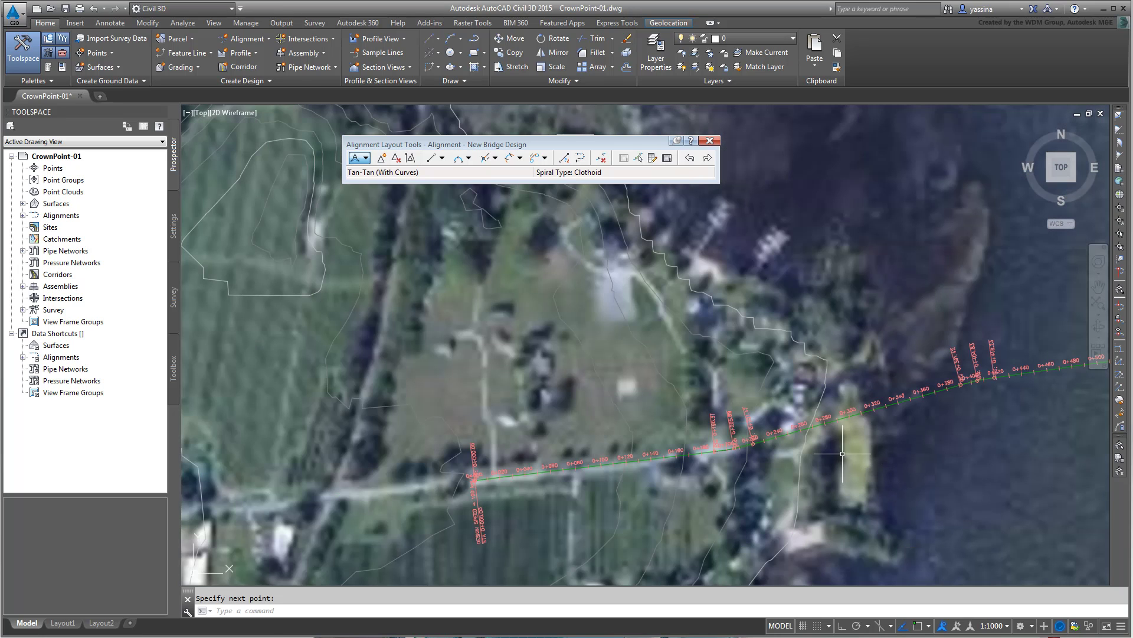
# Select the alignment and move its vertices near stations 0+140 and 0+340
pyautogui.press('Return')
pyautogui.click(843, 421)
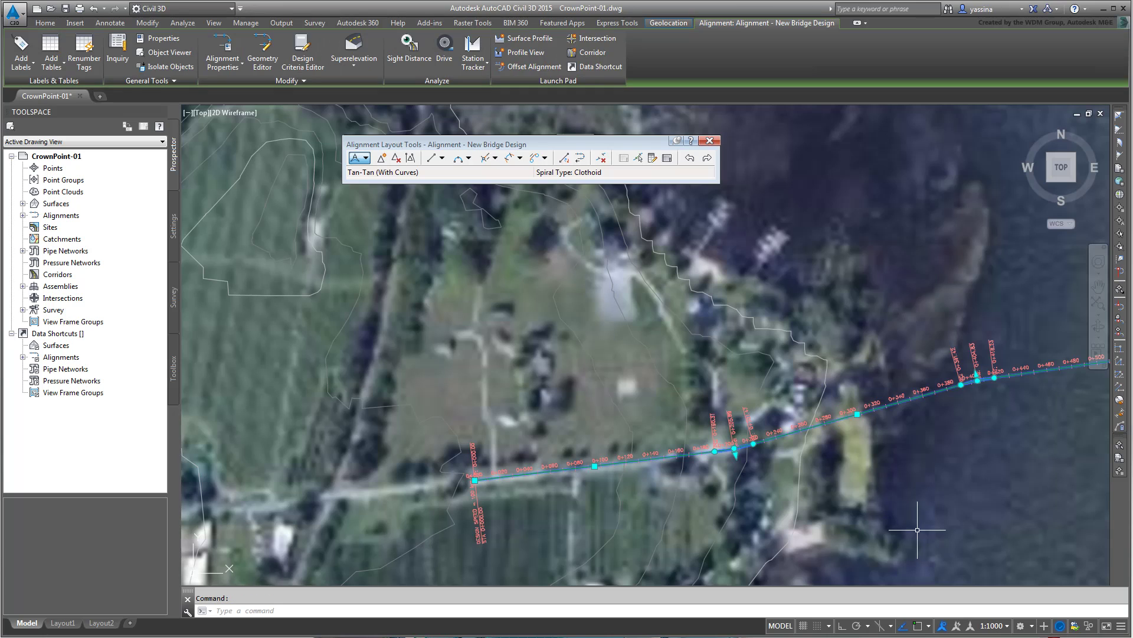
pyautogui.moveTo(917, 530); pyautogui.dragTo(685, 505, button='middle')
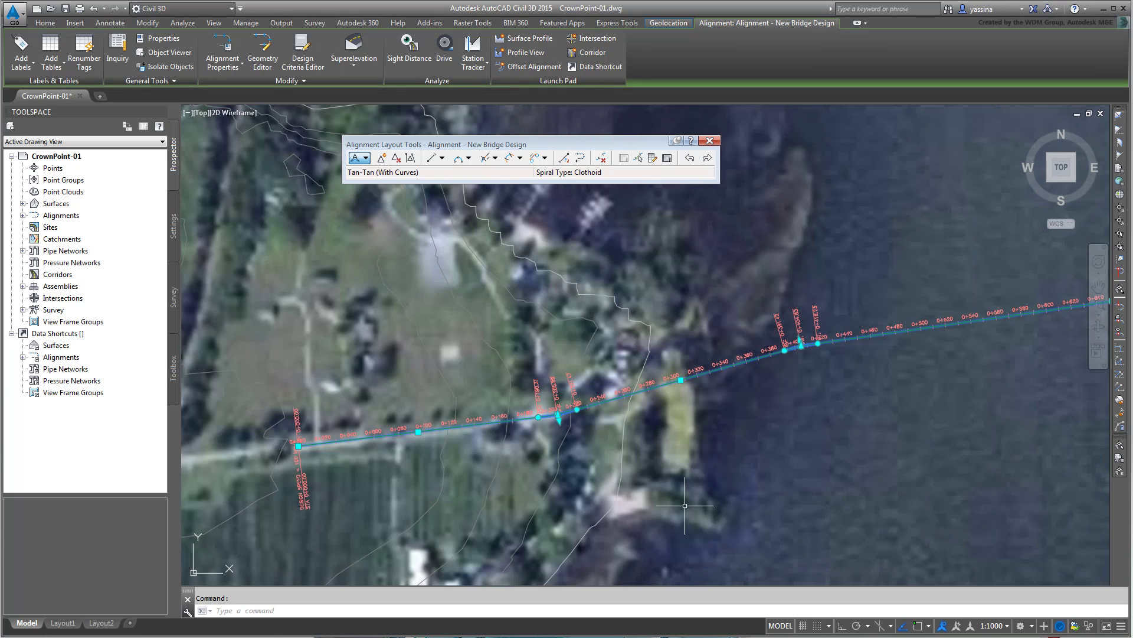
pyautogui.click(538, 417)
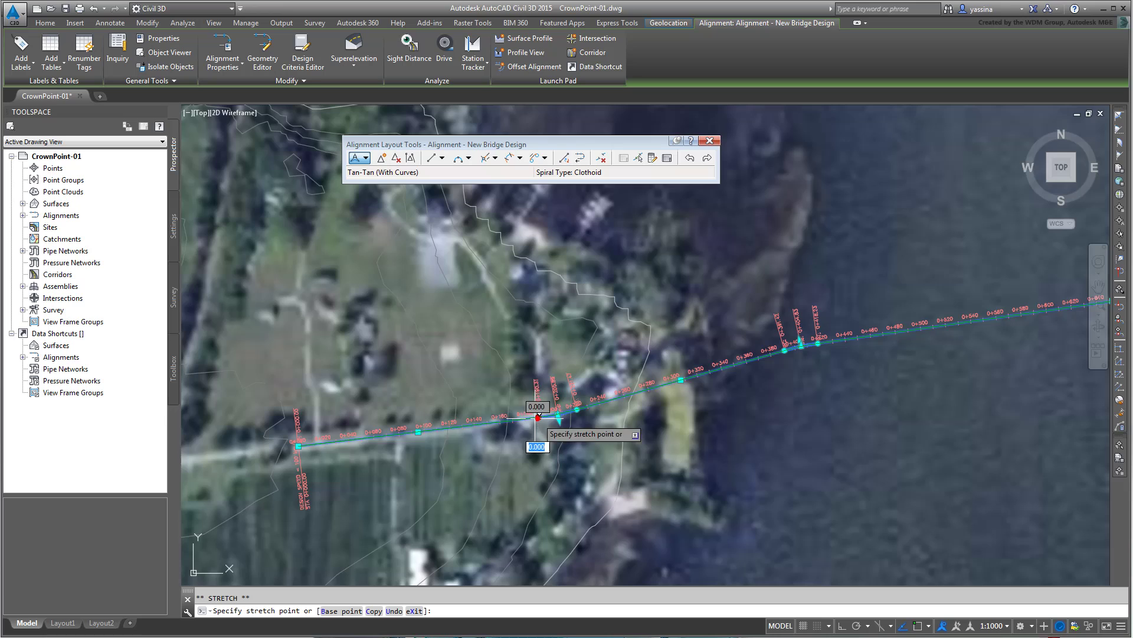
pyautogui.click(484, 423)
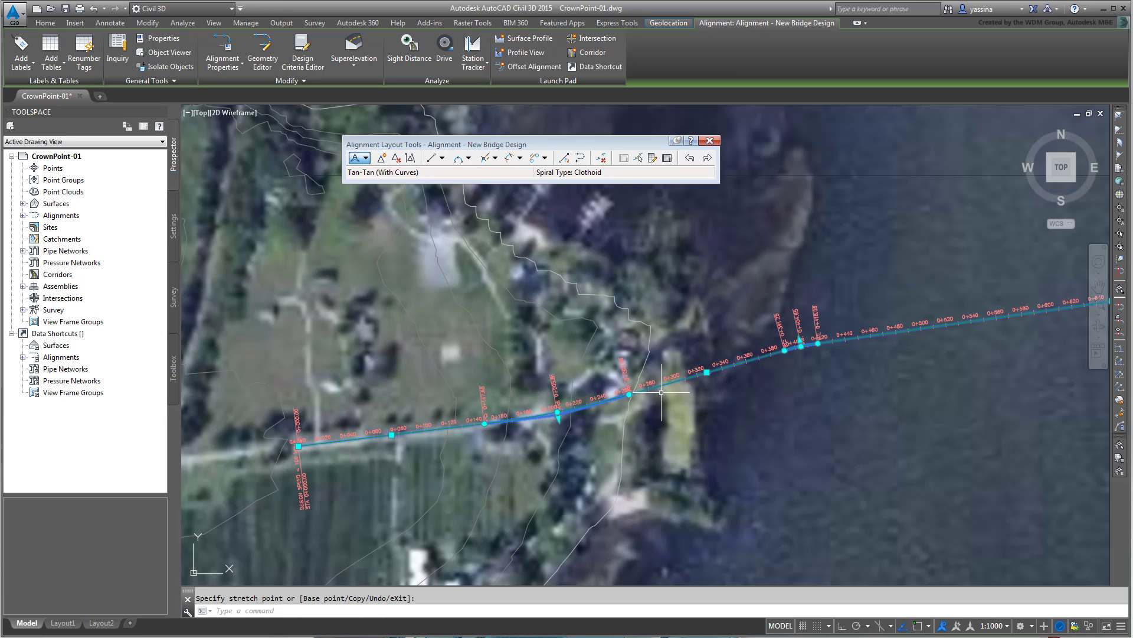
pyautogui.click(728, 366)
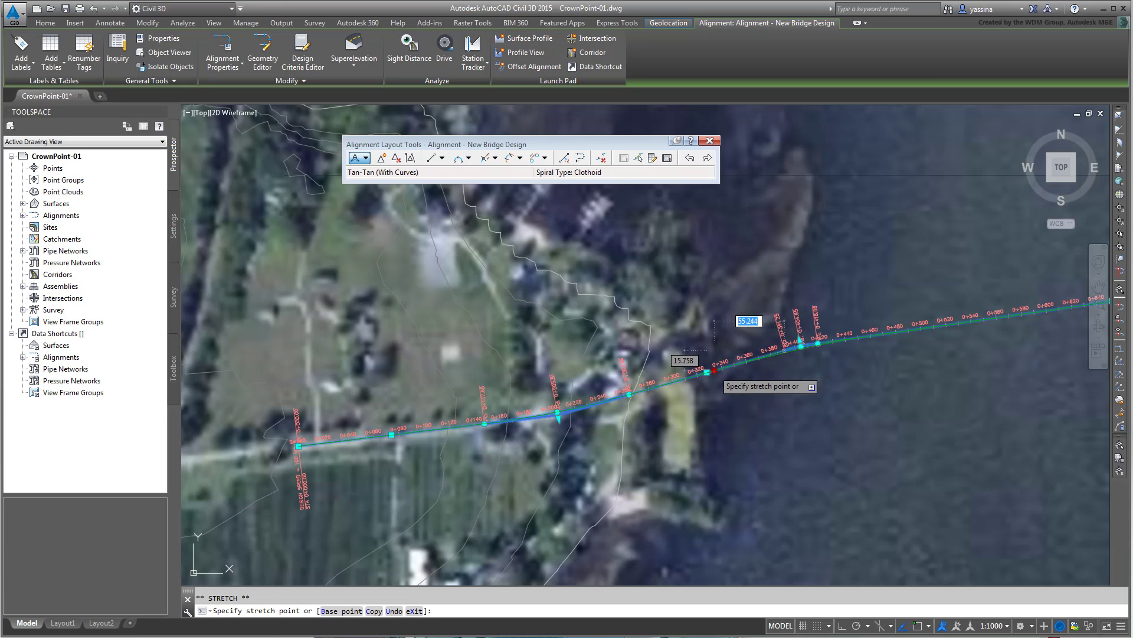
pyautogui.click(715, 370)
# Move the vertices near 0+480 and 1+060 to smooth the curves, then zoom out
pyautogui.click(892, 335)
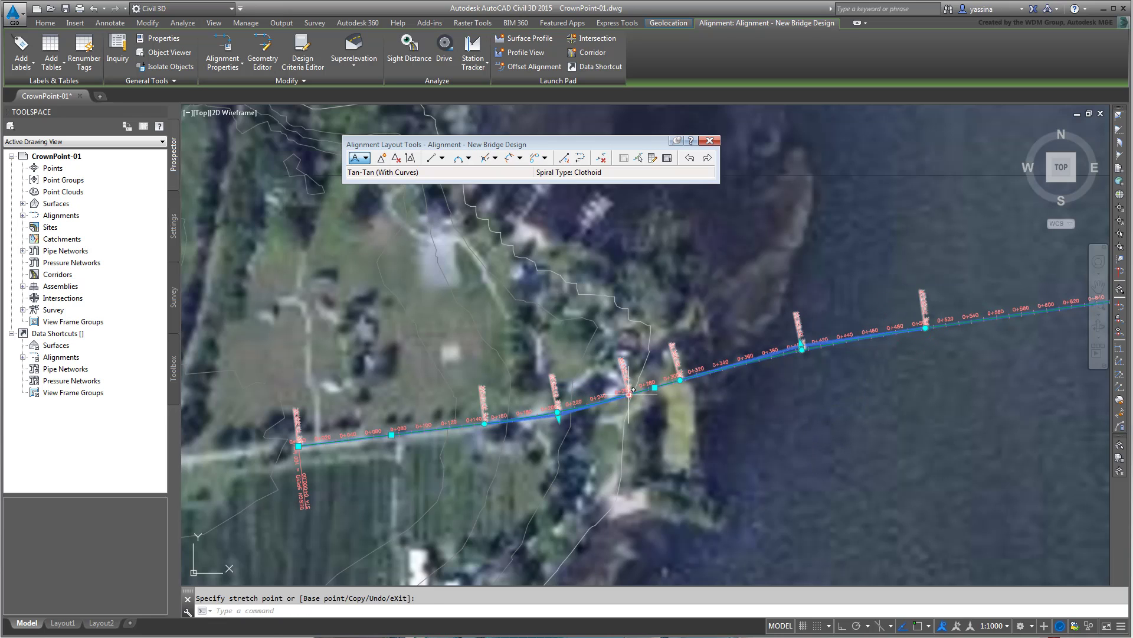
pyautogui.moveTo(850, 395)
pyautogui.mouseDown(button='middle')
pyautogui.moveTo(734, 418)
pyautogui.moveTo(653, 384)
pyautogui.mouseUp(button='middle')
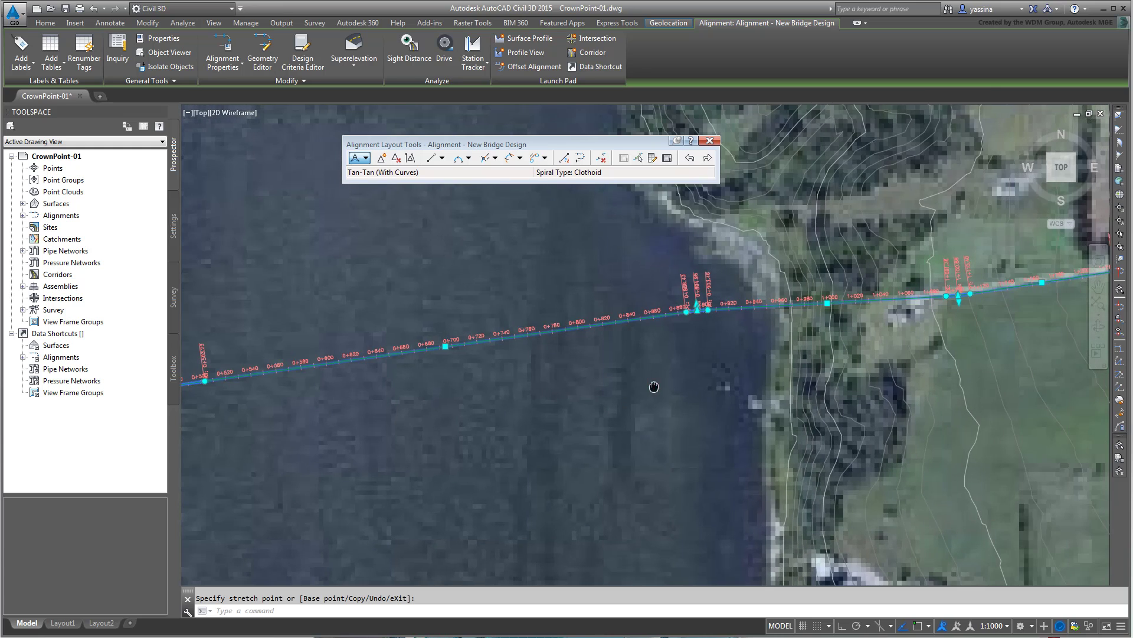
pyautogui.click(617, 323)
pyautogui.click(946, 296)
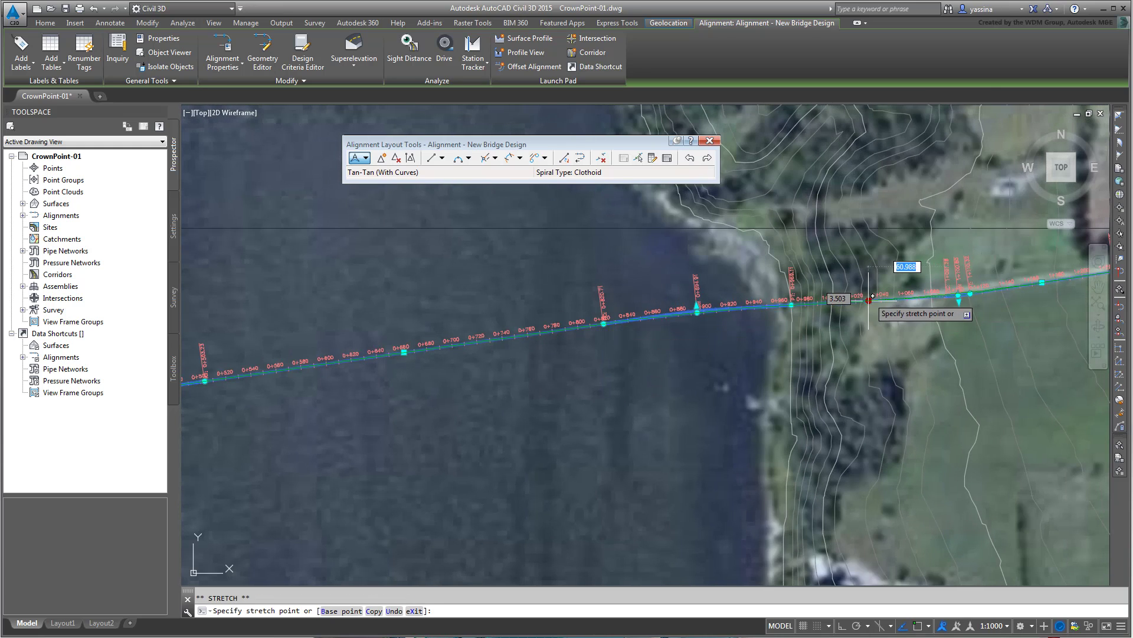
pyautogui.click(956, 294)
pyautogui.scroll(-3, 534, 422)
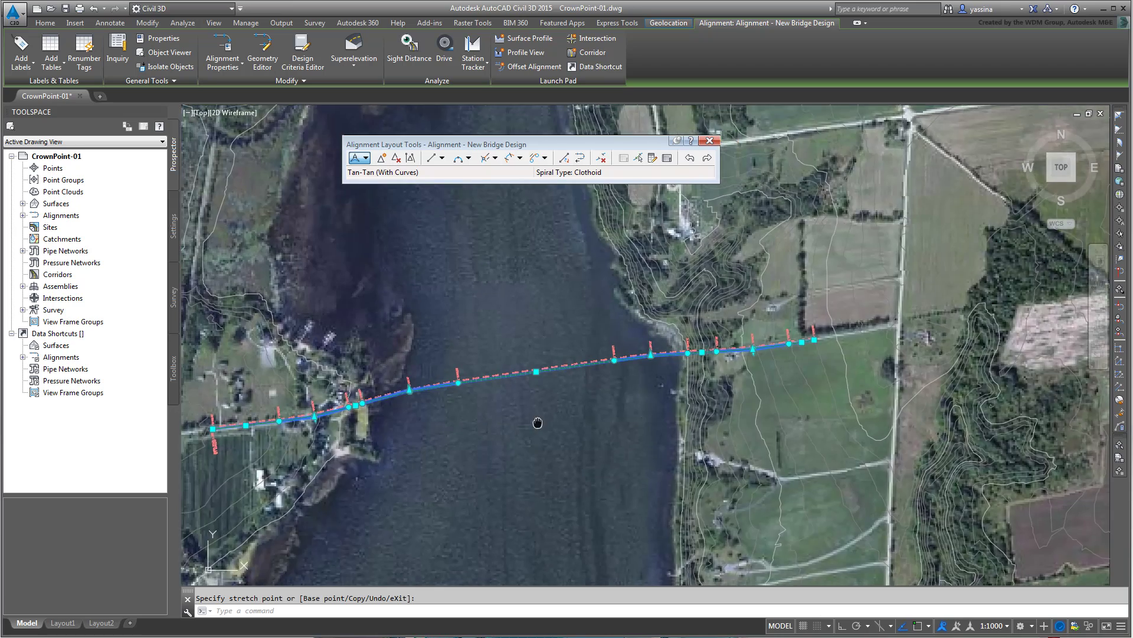
pyautogui.scroll(-2, 653, 384)
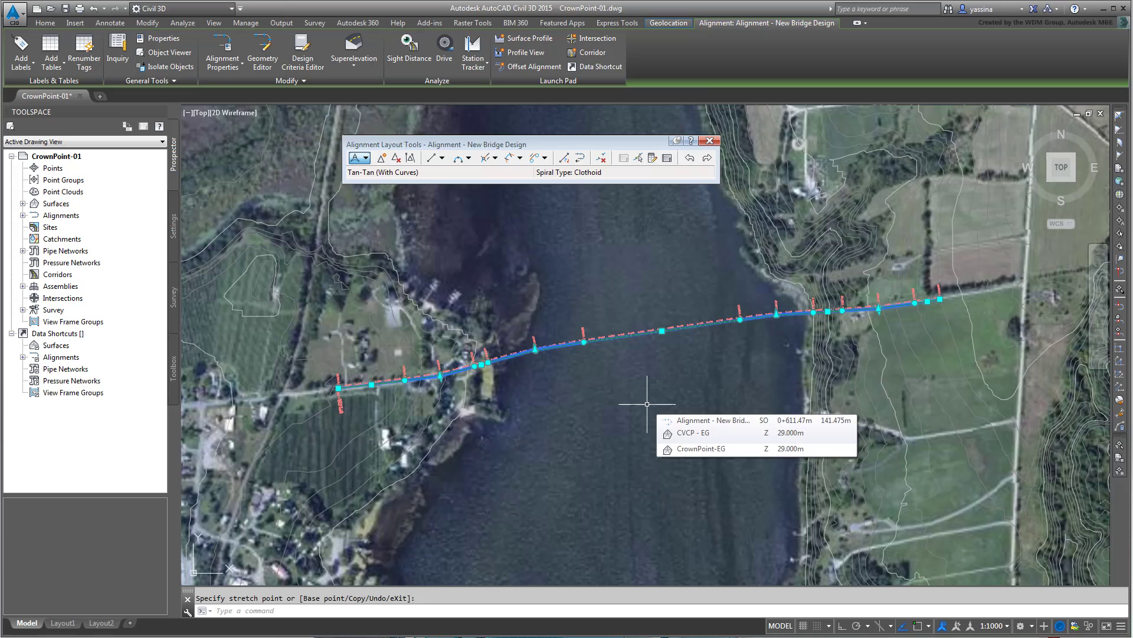
# Deselect the alignment and close the Alignment Layout Tools toolbar
pyautogui.press('Escape')
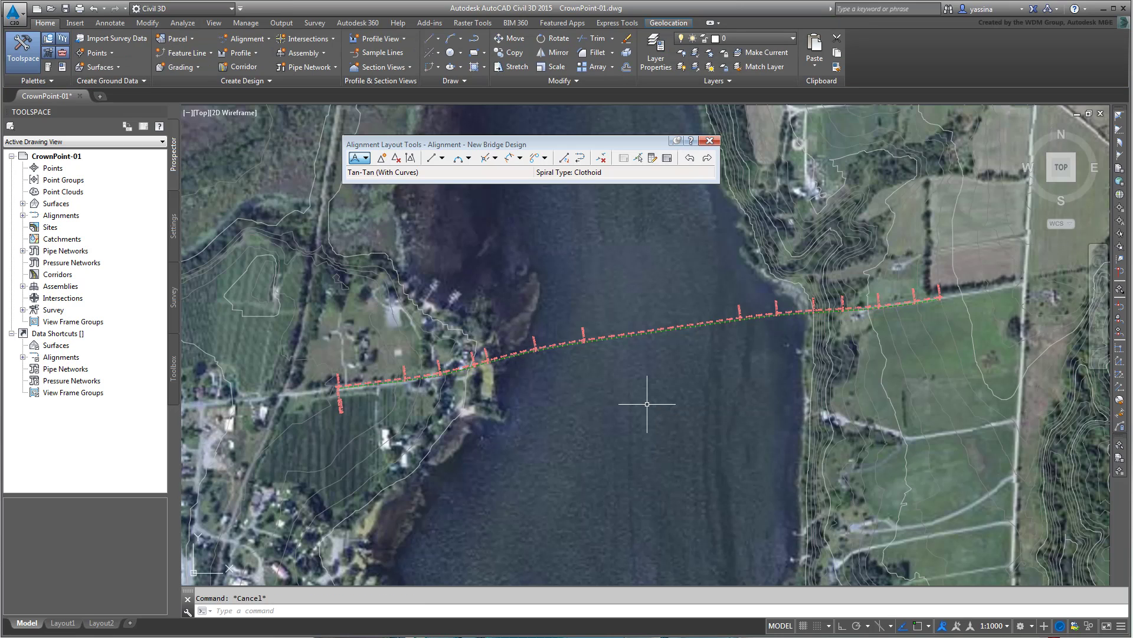
pyautogui.click(710, 141)
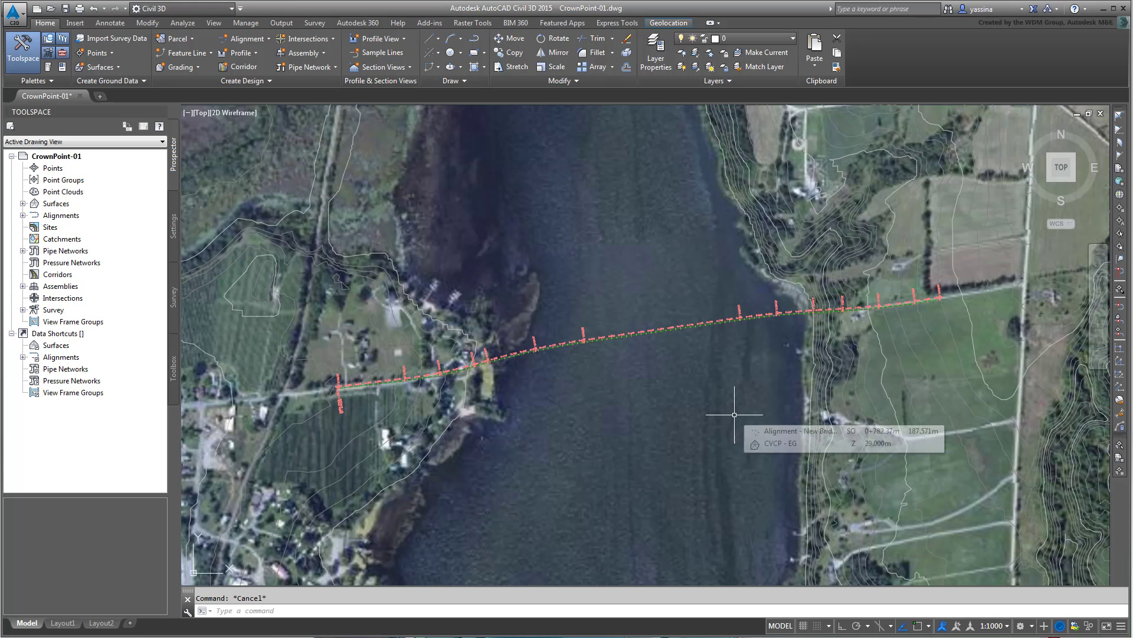